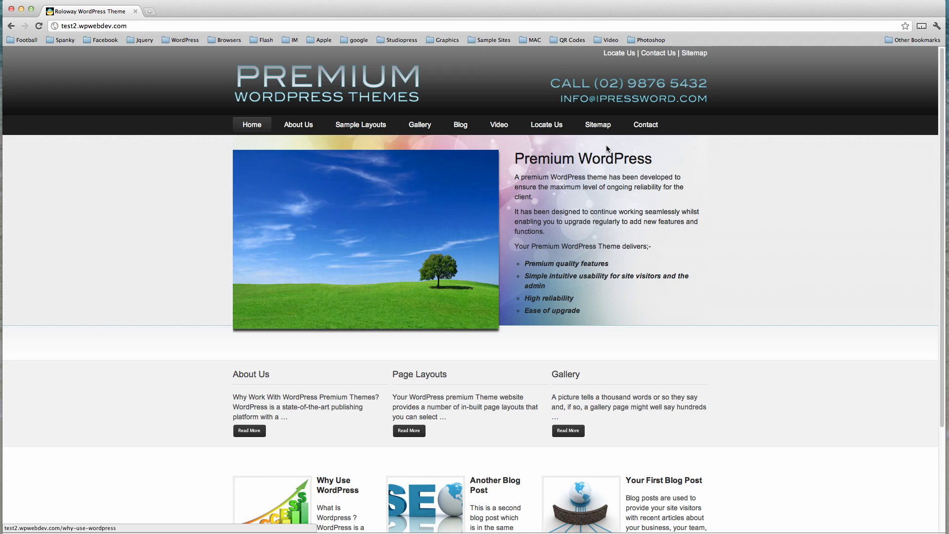
# Log in to the site's WordPress admin from the home page footer, using the prefilled credentials.
pyautogui.scroll(-3, 635, 214)
pyautogui.scroll(-1, 634, 214)
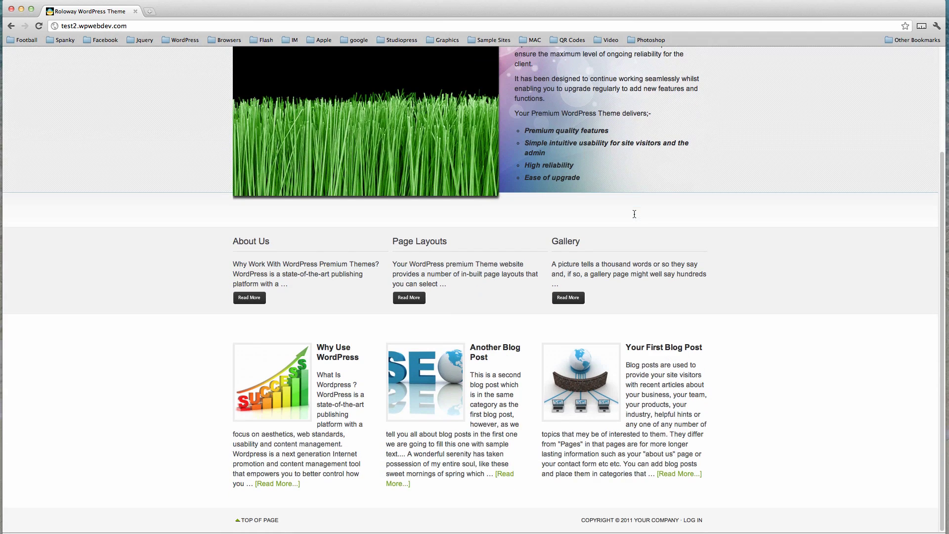
pyautogui.click(692, 520)
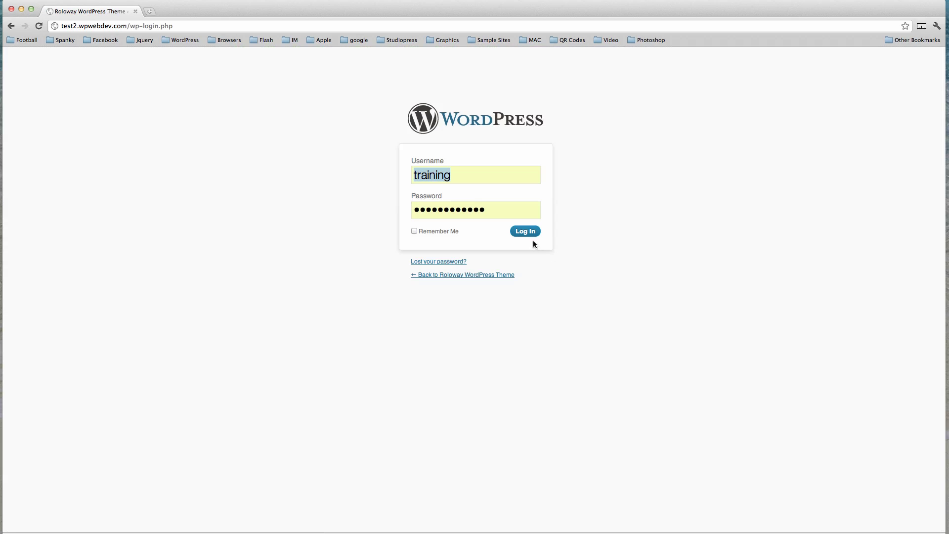
pyautogui.click(531, 232)
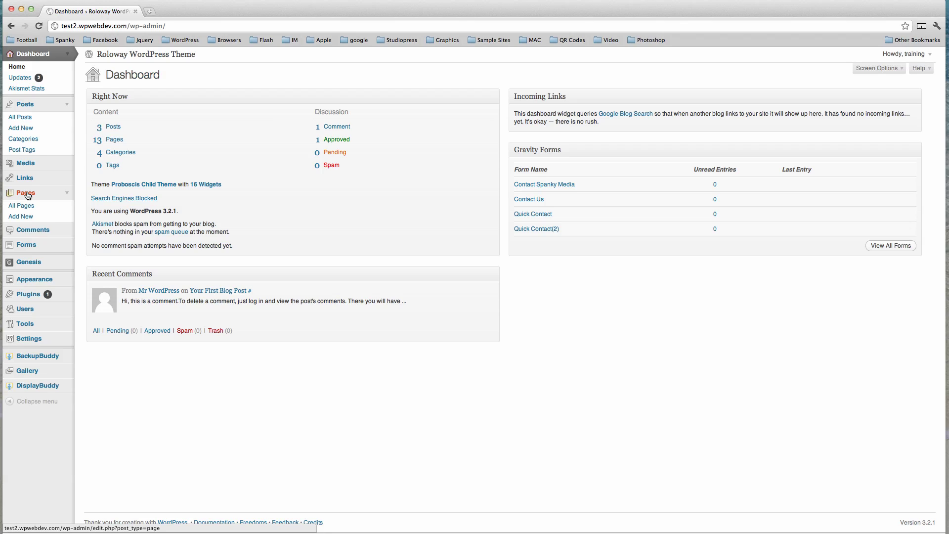
# Open the post "Why Use WordPress" from the list of all posts for editing.
pyautogui.click(28, 106)
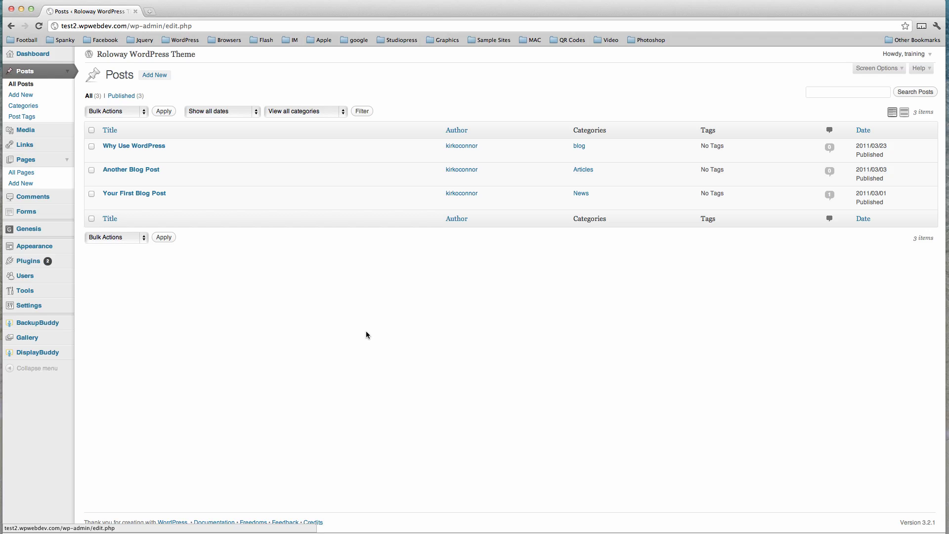
pyautogui.click(140, 148)
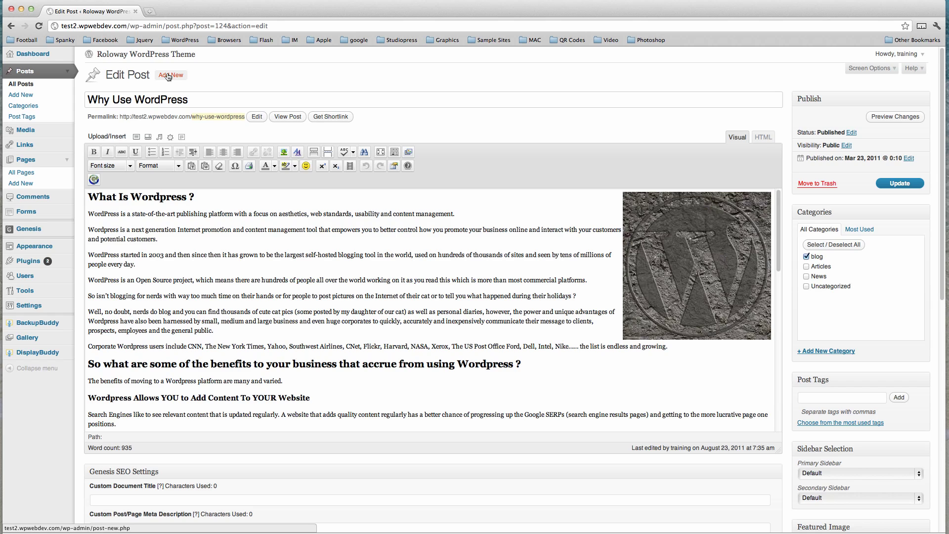
# Enable the Custom Fields and Author boxes on the post edit screen, and switch Post Tags off and back on.
pyautogui.click(895, 71)
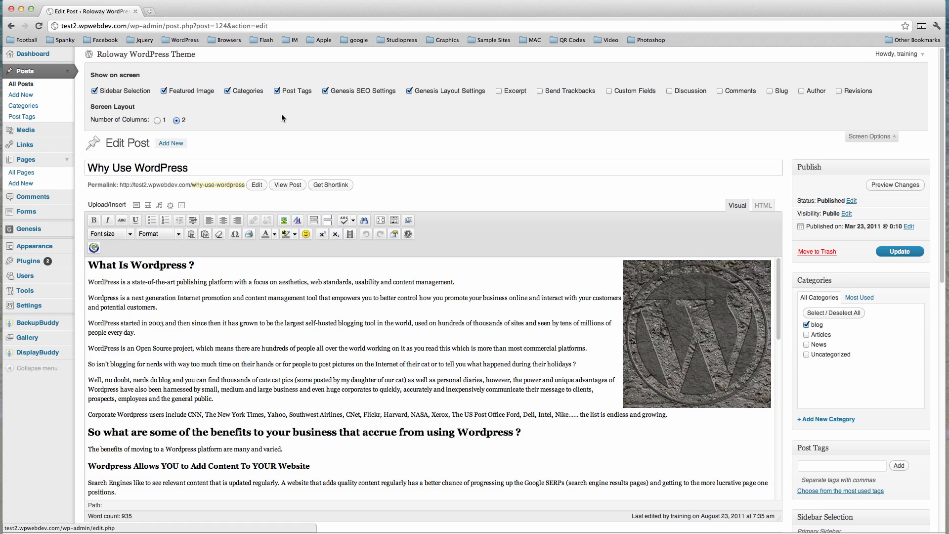
pyautogui.click(609, 92)
pyautogui.click(801, 91)
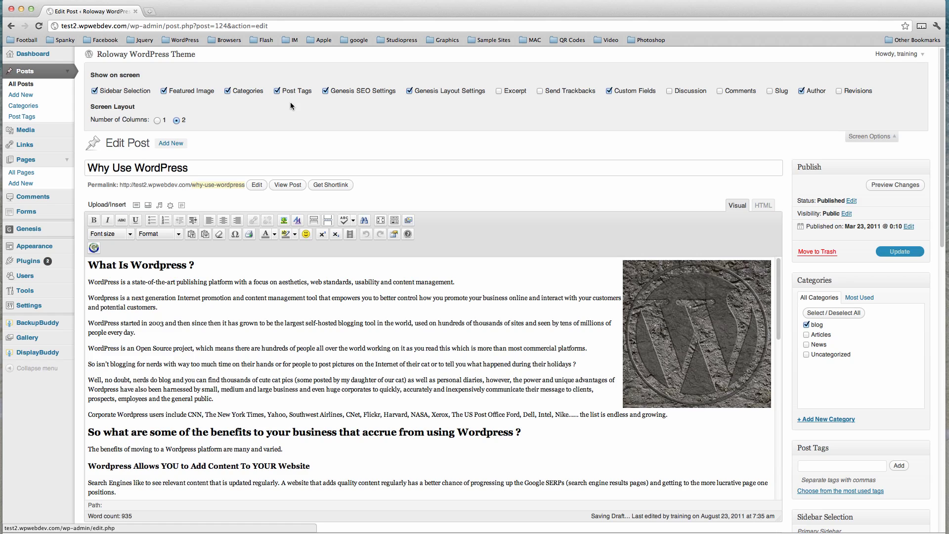
pyautogui.click(276, 91)
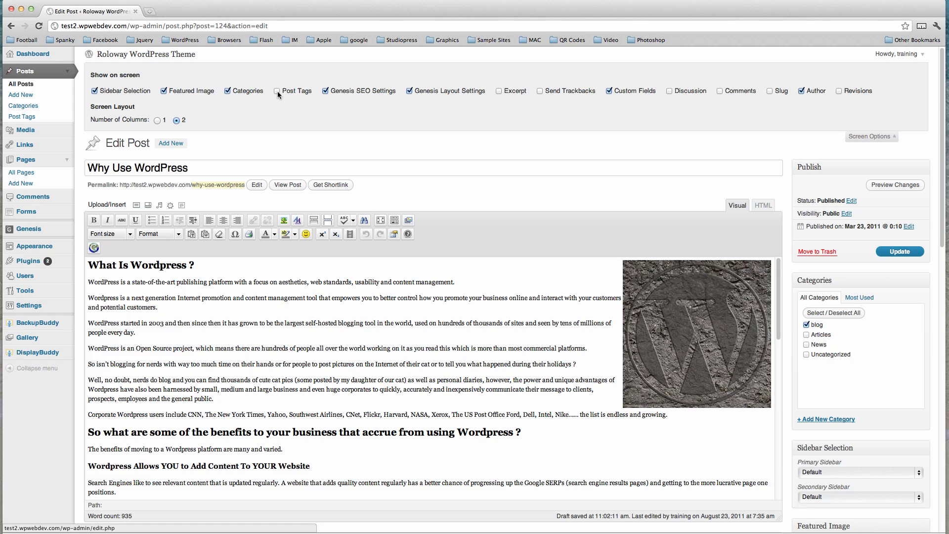
pyautogui.click(277, 91)
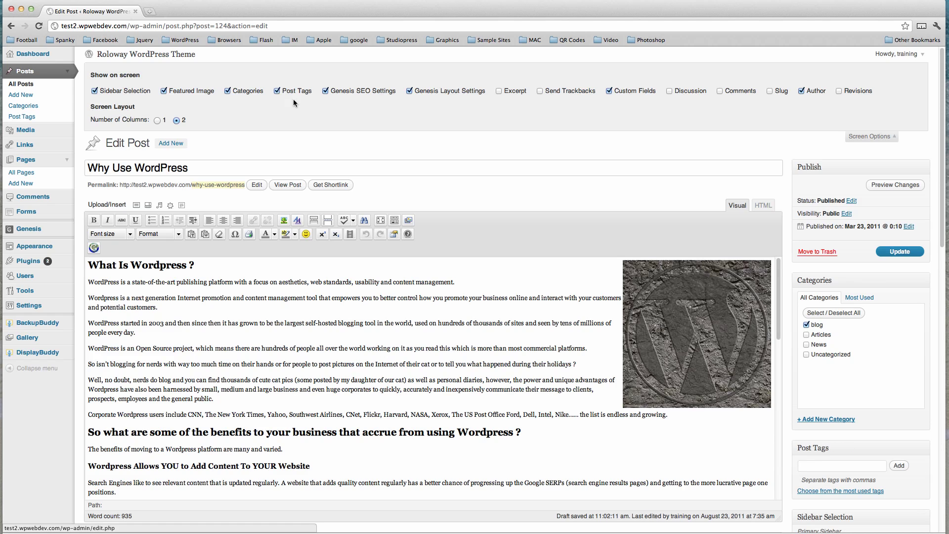
pyautogui.click(871, 136)
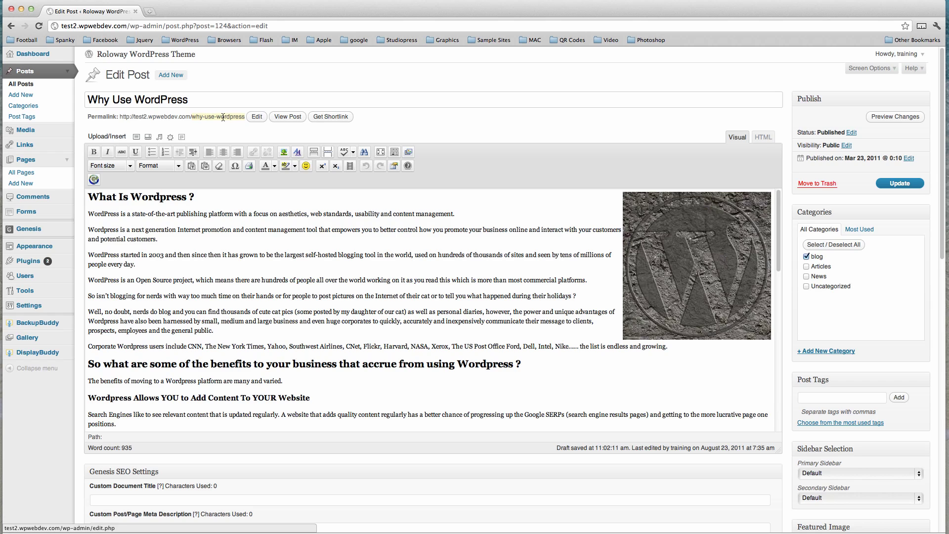
# Change the post's permalink slug to "why-use-wordpressnow".
pyautogui.click(223, 116)
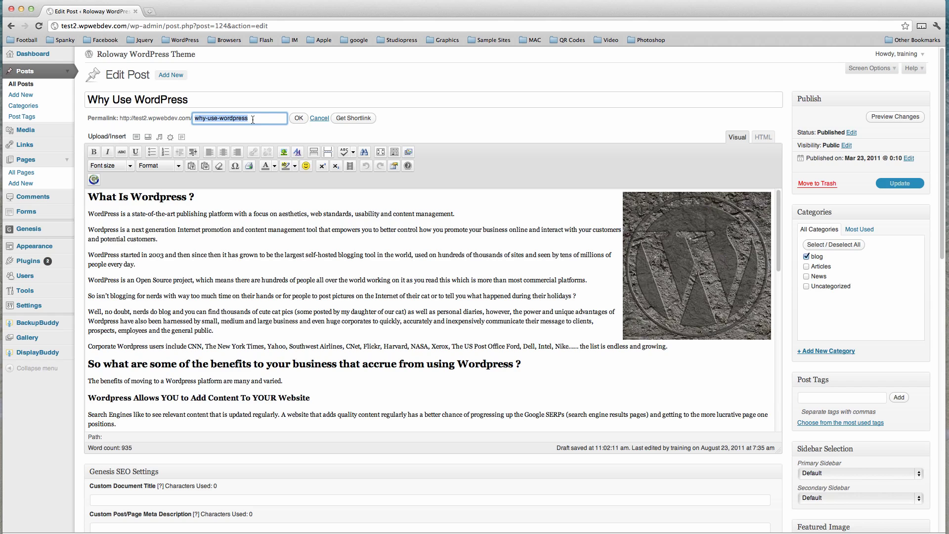
pyautogui.click(253, 119)
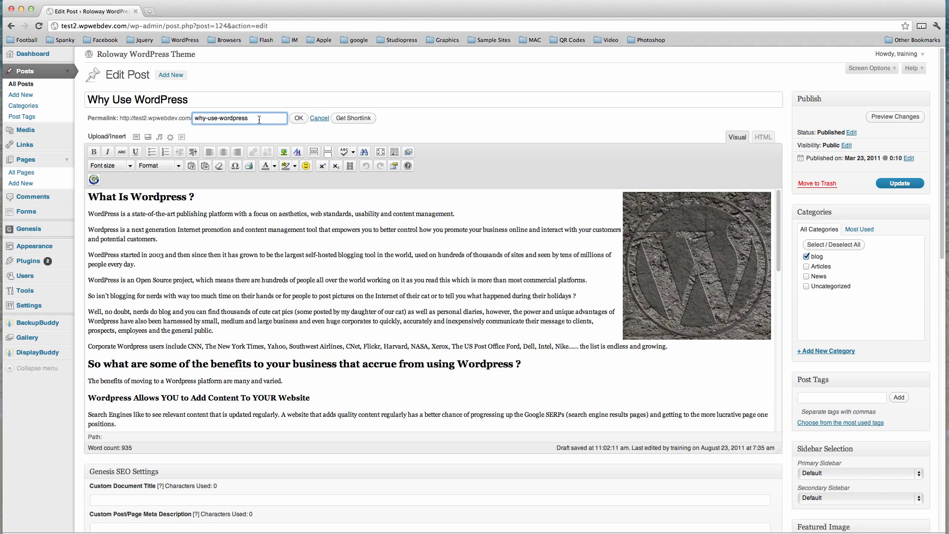
pyautogui.write('-now')
pyautogui.press('Left')
pyautogui.press('Left')
pyautogui.press('Left')
pyautogui.press('BackSpace')
pyautogui.click(297, 119)
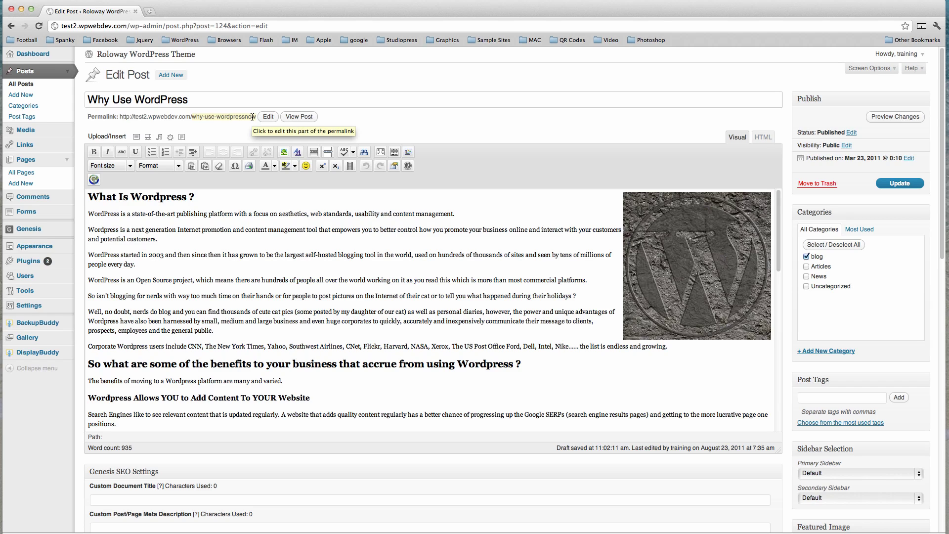
# Restore the post's permalink slug to "why-use-wordpress".
pyautogui.click(261, 117)
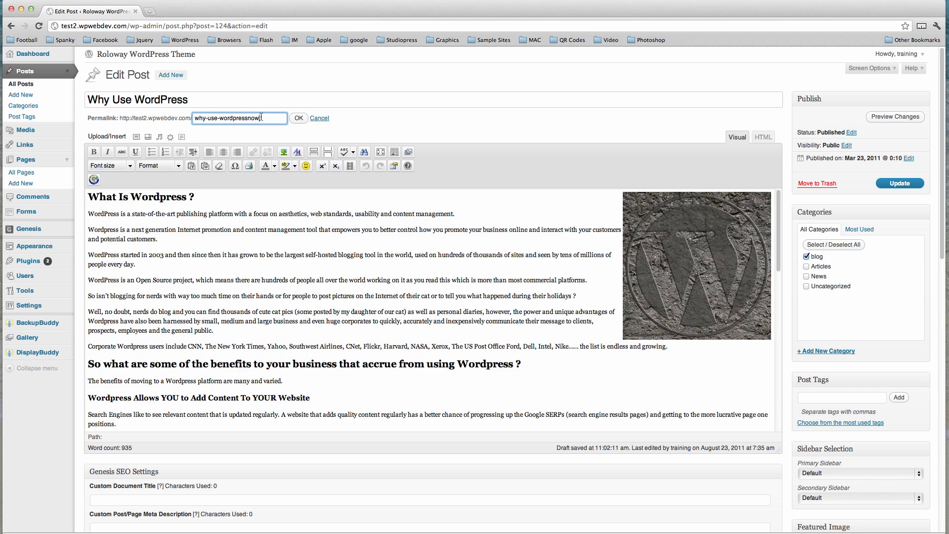
pyautogui.press('BackSpace')
pyautogui.press('BackSpace')
pyautogui.press('BackSpace')
pyautogui.click(298, 120)
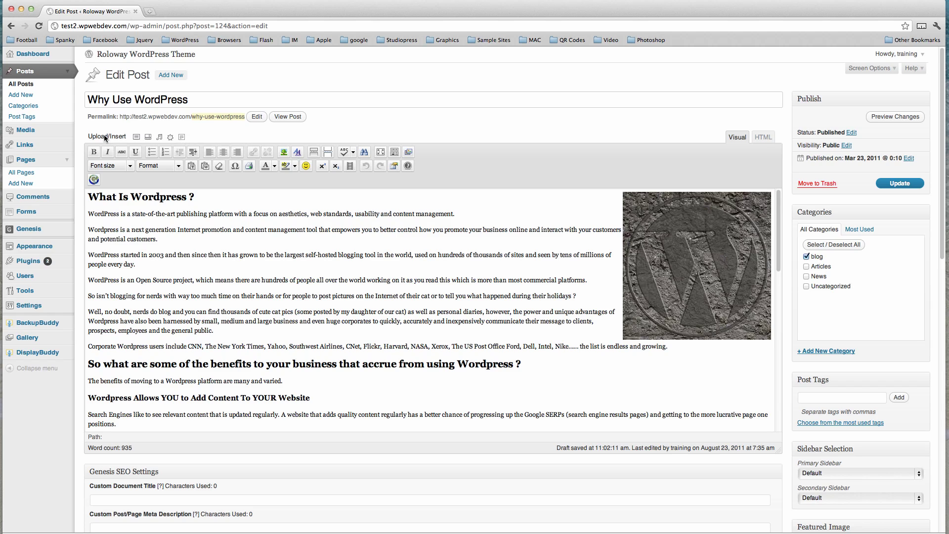
# Examine the dialogs for adding an image, media and a Gravity Form to the post, closing each without inserting anything.
pyautogui.click(137, 138)
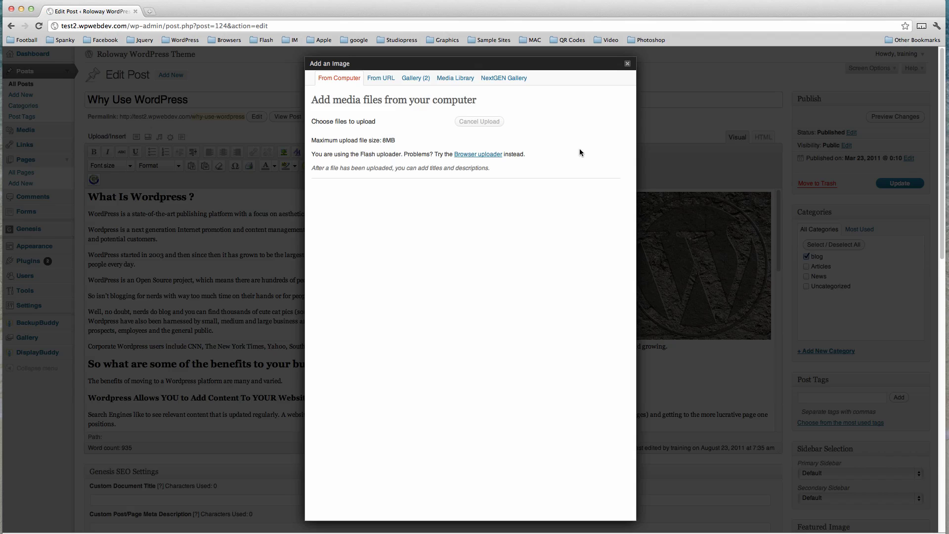
pyautogui.click(628, 66)
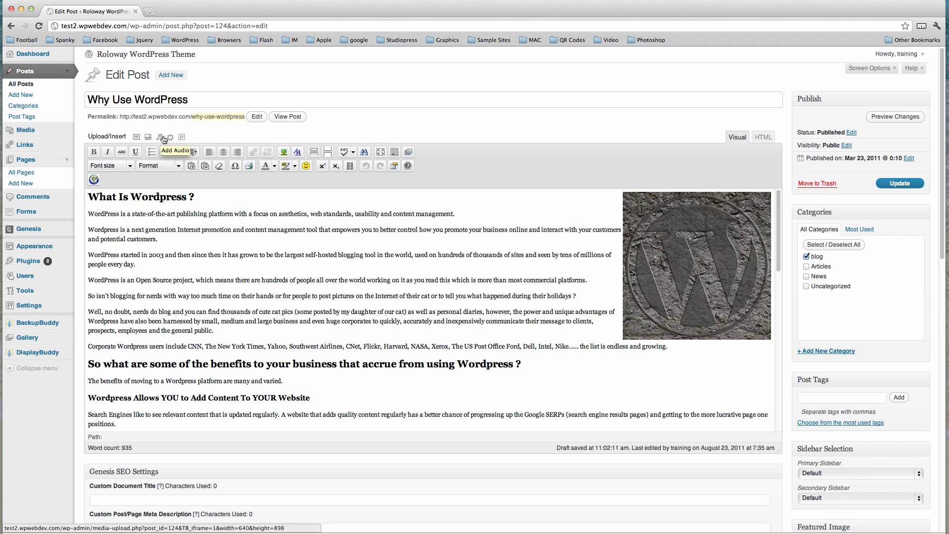
pyautogui.click(170, 139)
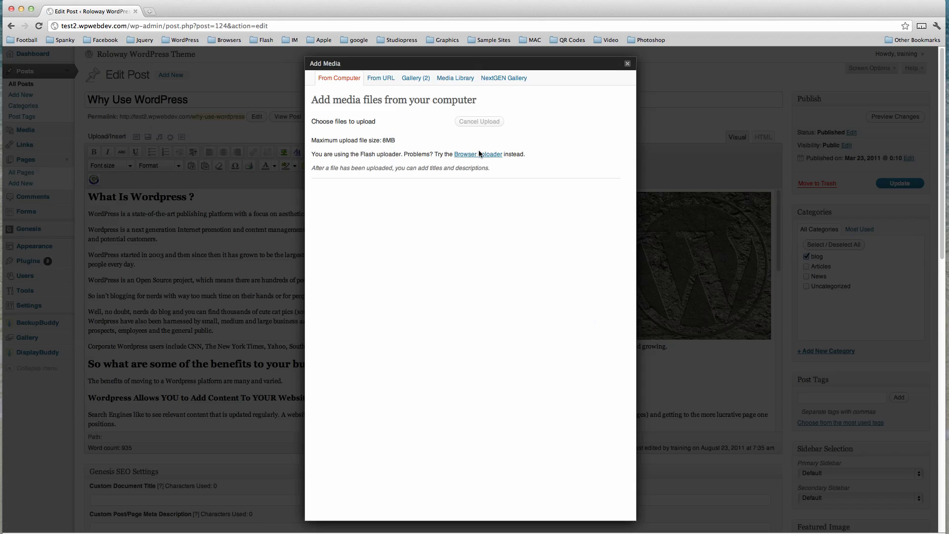
pyautogui.click(628, 64)
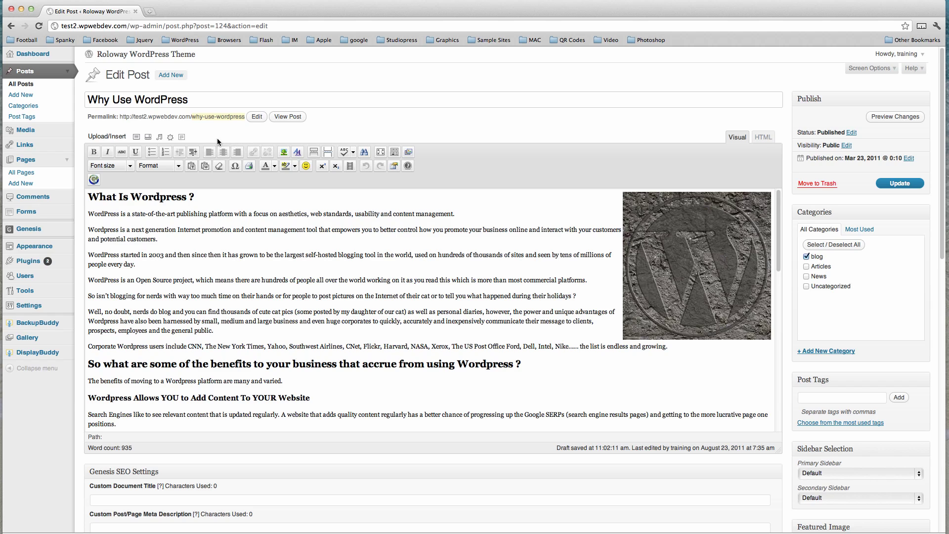
pyautogui.click(182, 139)
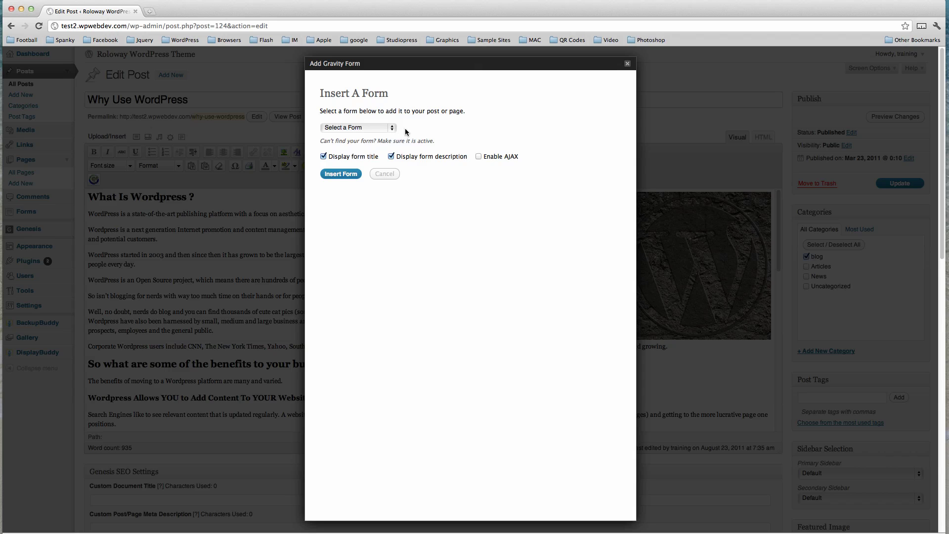
pyautogui.click(627, 67)
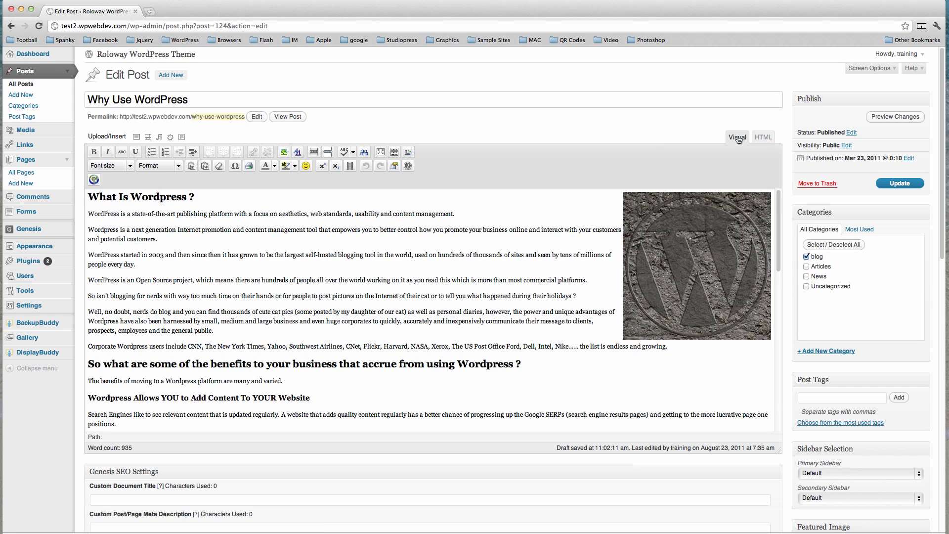
# Compare the post's opening content in Visual and HTML mode, highlighting the opening paragraphs and the code of the linked WordPress image.
pyautogui.click(292, 257)
pyautogui.moveTo(86, 198); pyautogui.dragTo(272, 326)
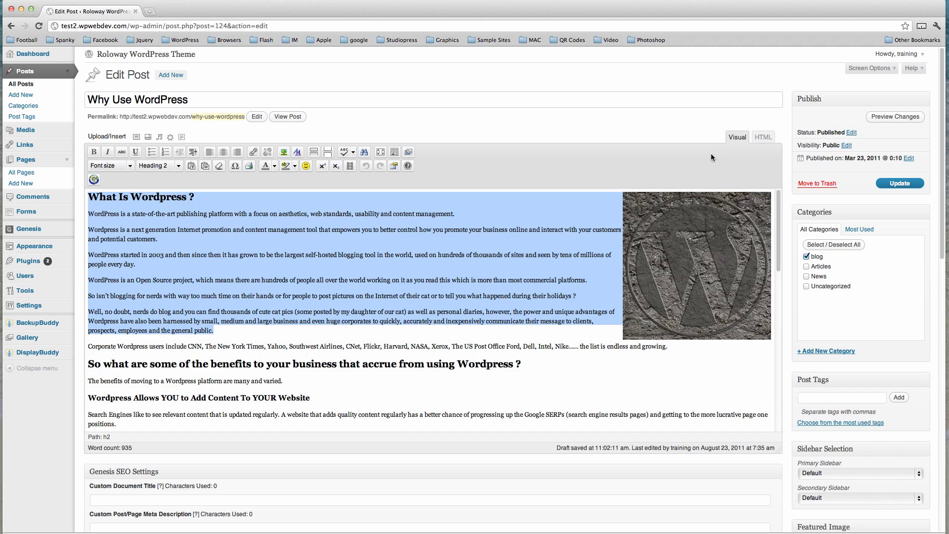
pyautogui.press('Tab')
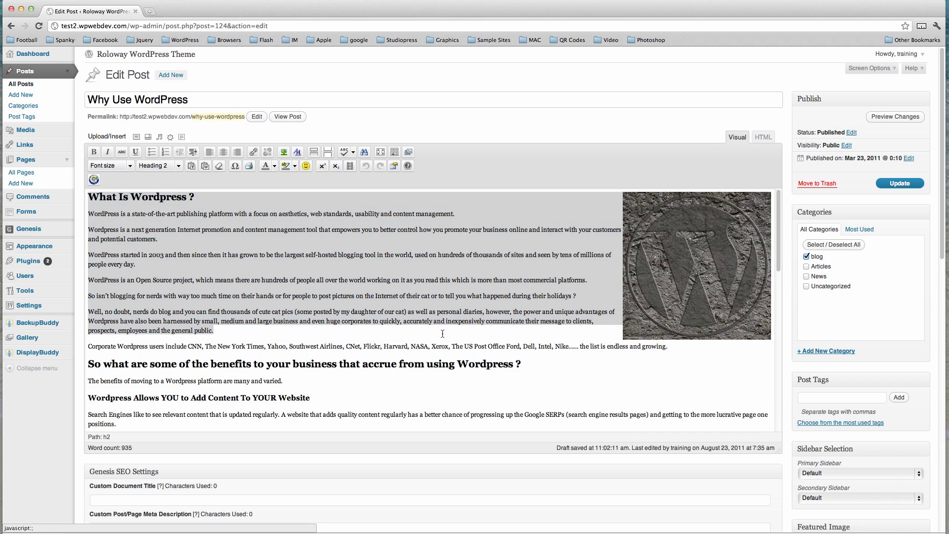
pyautogui.click(443, 335)
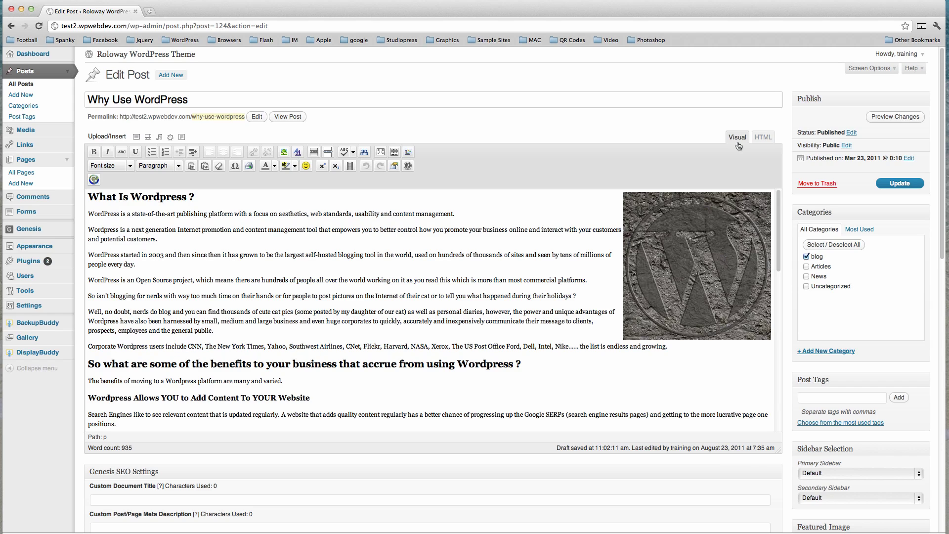
pyautogui.click(764, 138)
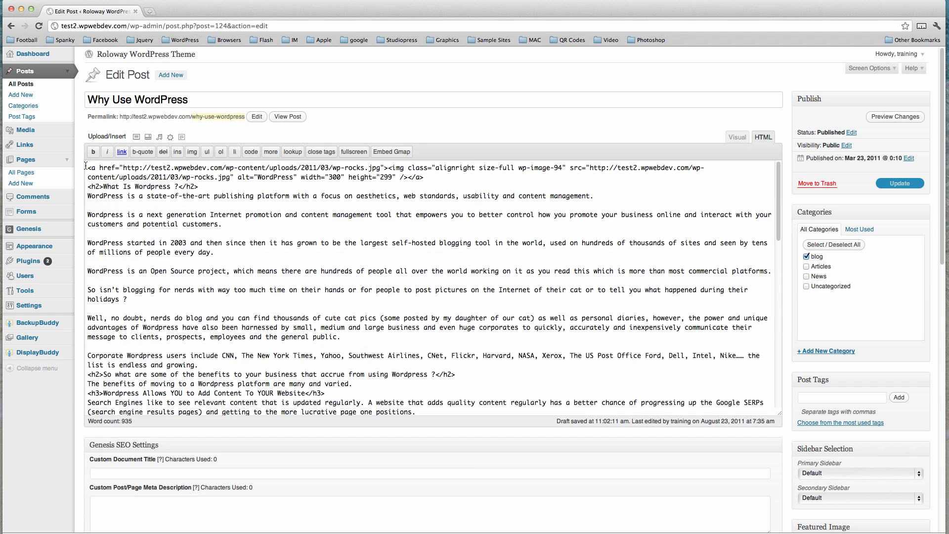
pyautogui.moveTo(86, 166); pyautogui.dragTo(424, 177)
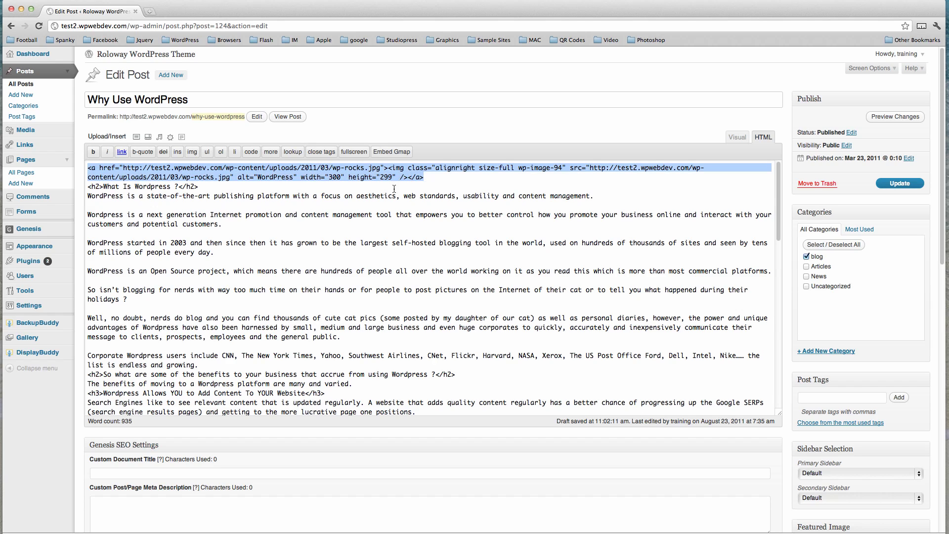
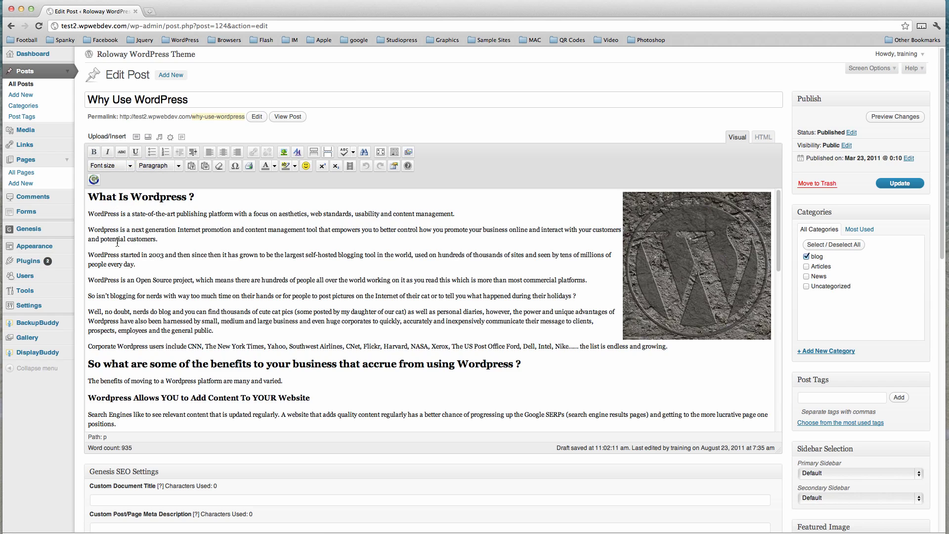
# Make the phrase "Wordpress is a next generation Internet promotion" bold and italic.
pyautogui.moveTo(88, 229); pyautogui.dragTo(230, 228)
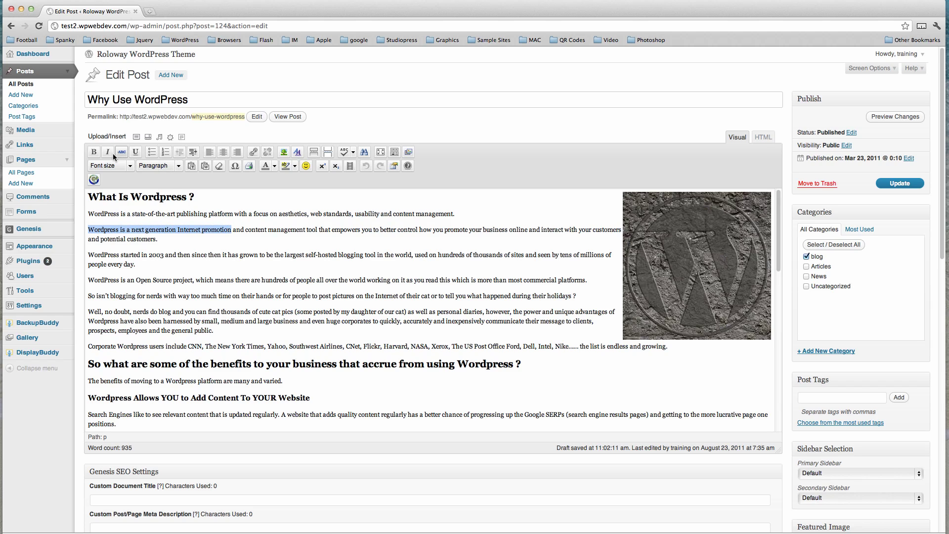
pyautogui.click(94, 152)
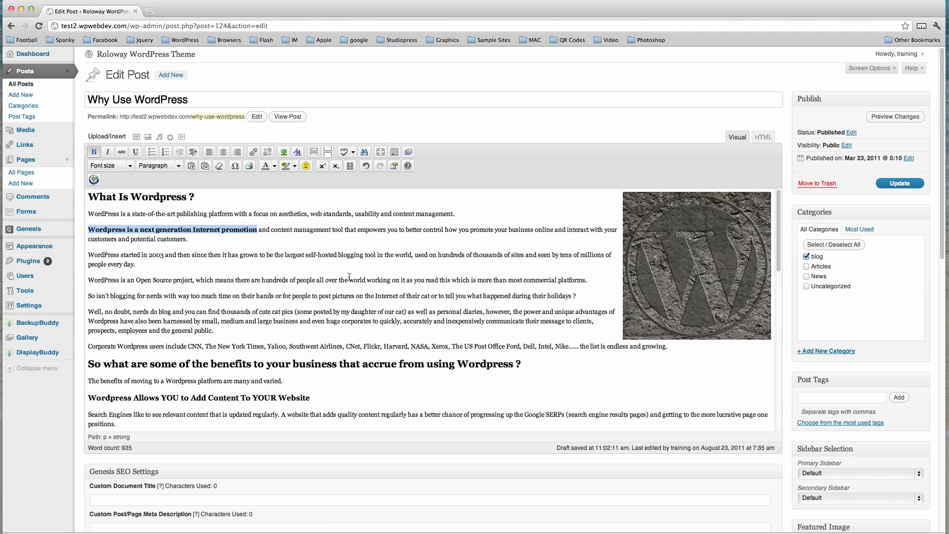
pyautogui.click(108, 152)
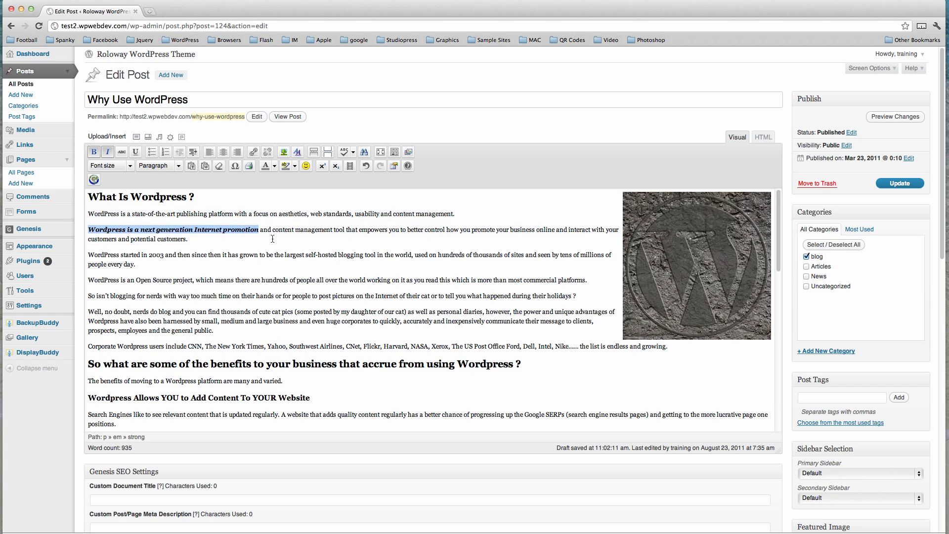
# Undo the italic and bold formatting of the phrase, redo the bold, and undo it again.
pyautogui.click(366, 165)
pyautogui.click(365, 165)
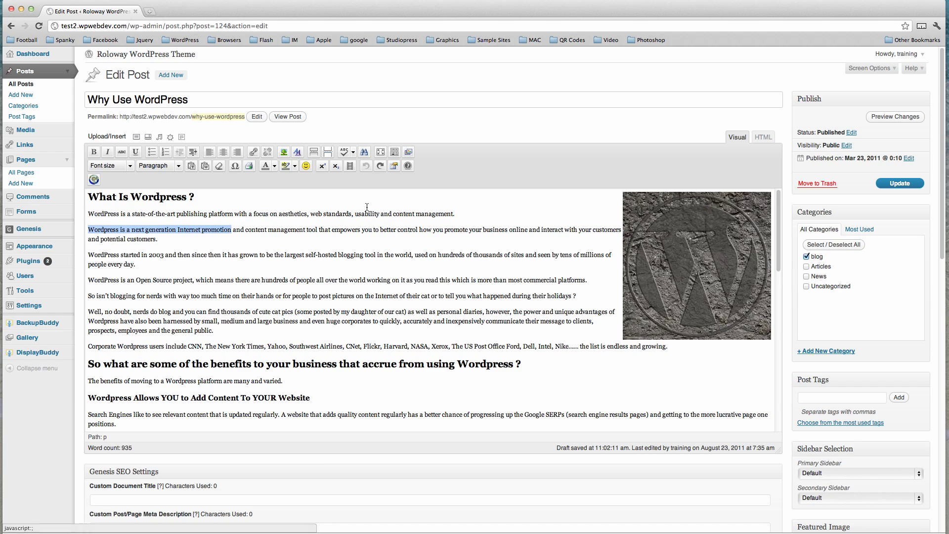
pyautogui.click(382, 164)
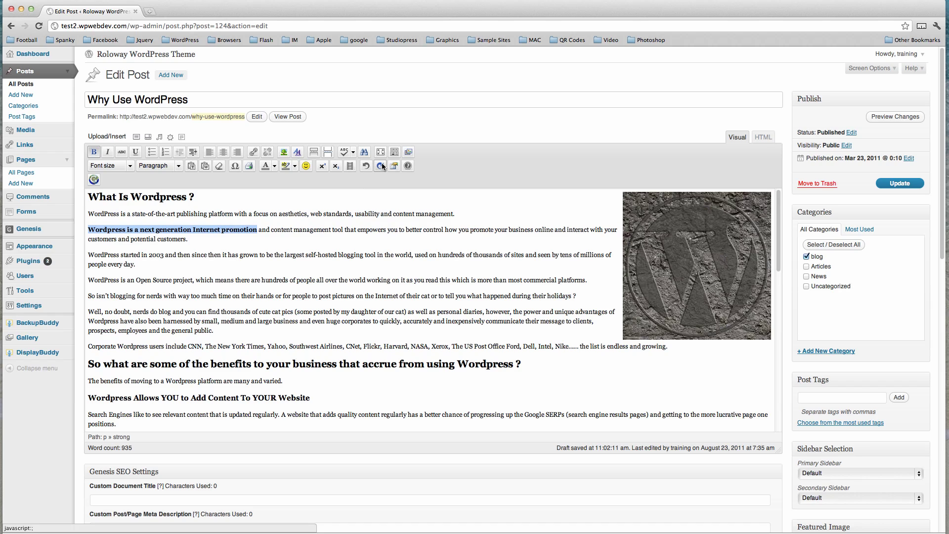
pyautogui.click(366, 166)
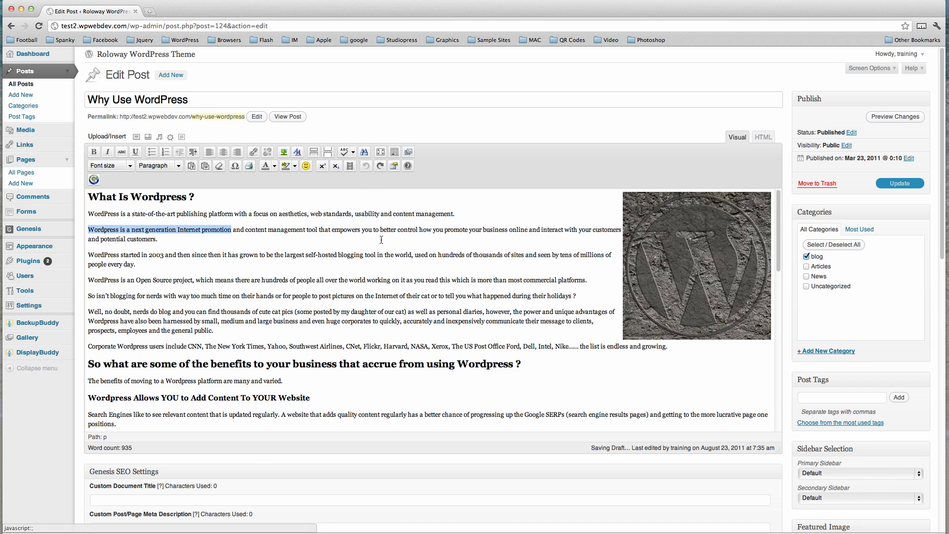
# Deselect the phrase and hide the editor's additional row of formatting tools.
pyautogui.click(304, 255)
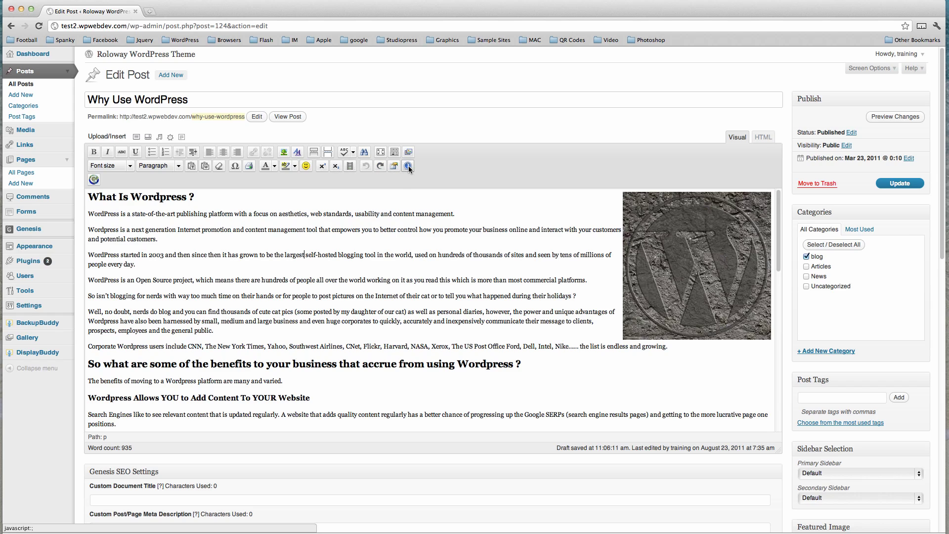
pyautogui.click(395, 152)
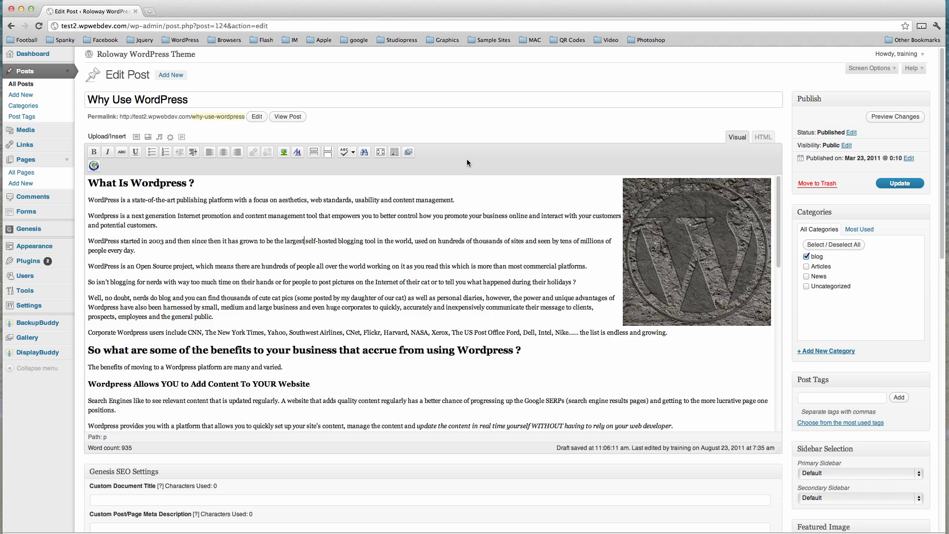
# Show the editor's additional row of formatting tools.
pyautogui.click(394, 152)
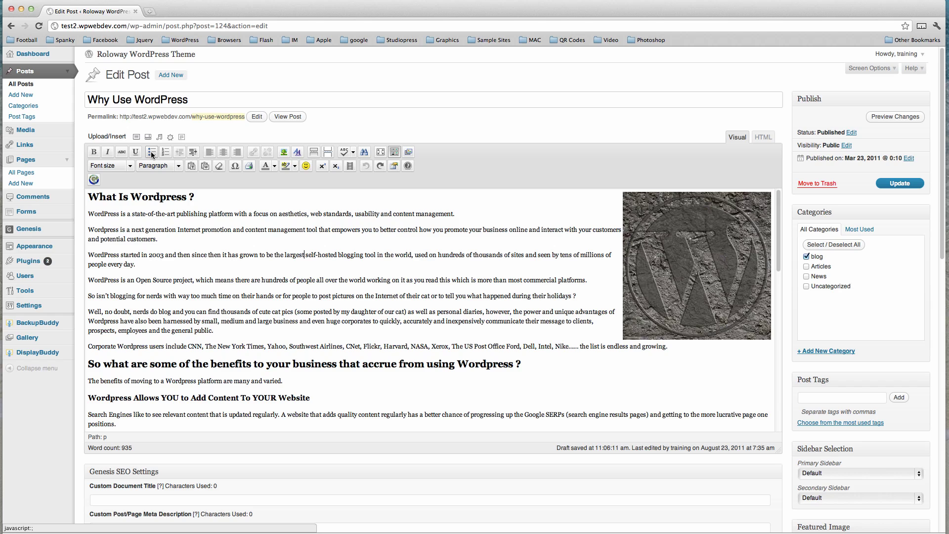
# Turn the three paragraphs from "Wordpress is a next generation Internet promotion" through "WordPress is an Open Source project" into a bulleted list.
pyautogui.scroll(-4, 172, 310)
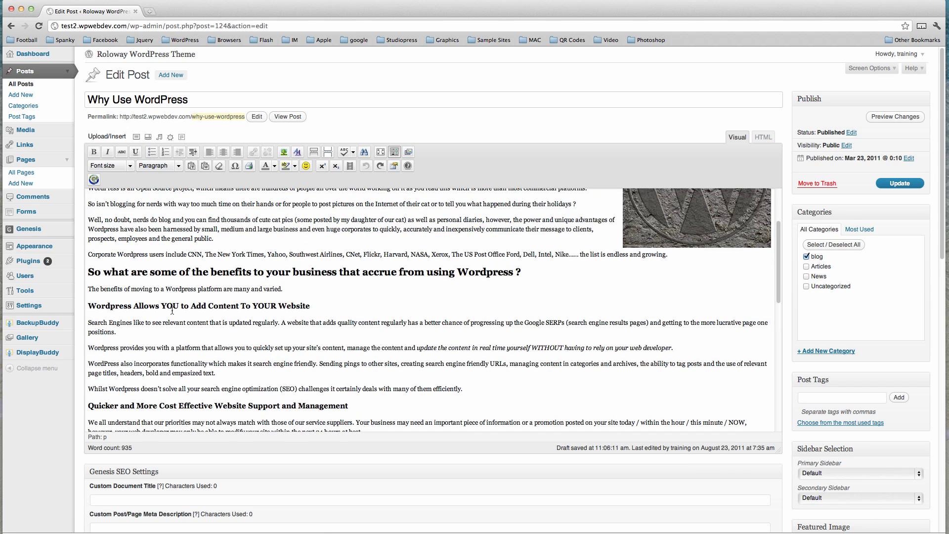
pyautogui.scroll(2, 172, 310)
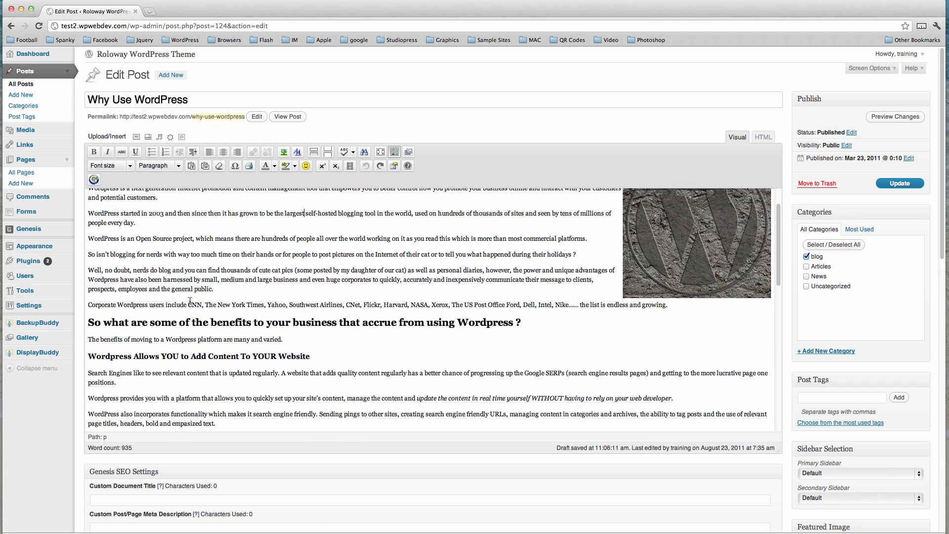
pyautogui.scroll(1, 193, 263)
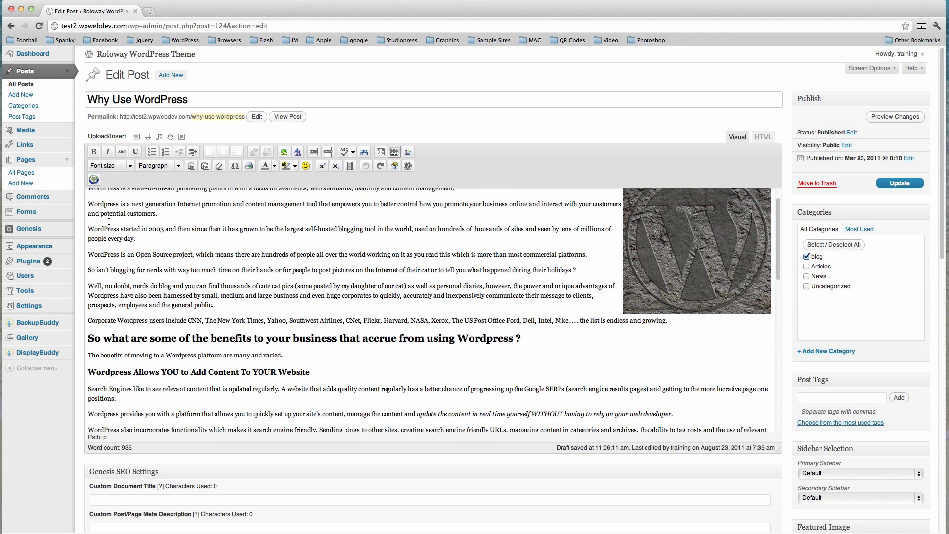
pyautogui.scroll(1, 87, 203)
pyautogui.moveTo(88, 229); pyautogui.dragTo(590, 280)
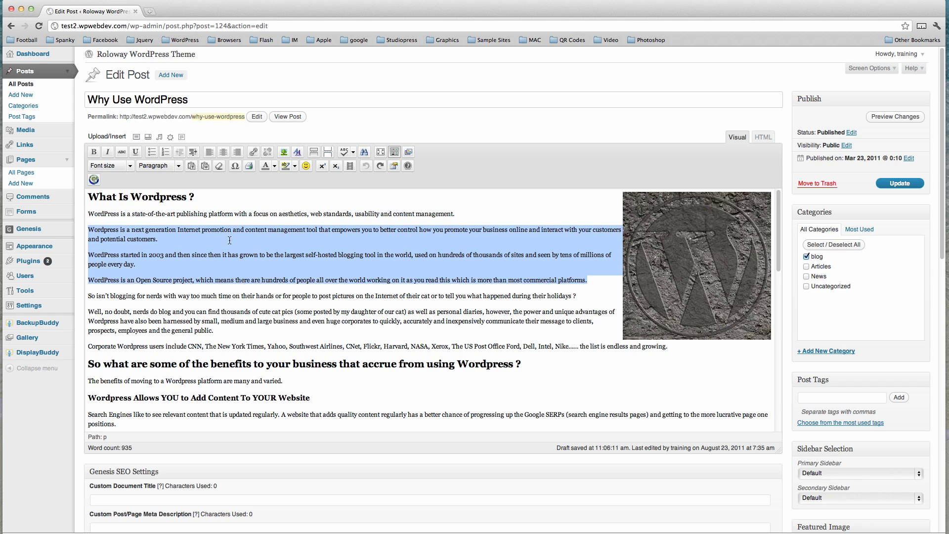
pyautogui.click(152, 152)
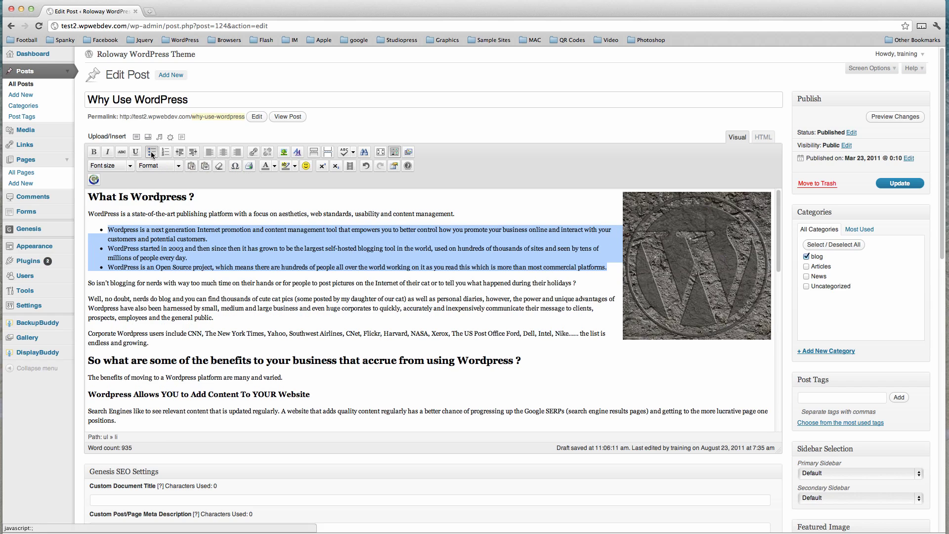
pyautogui.click(307, 267)
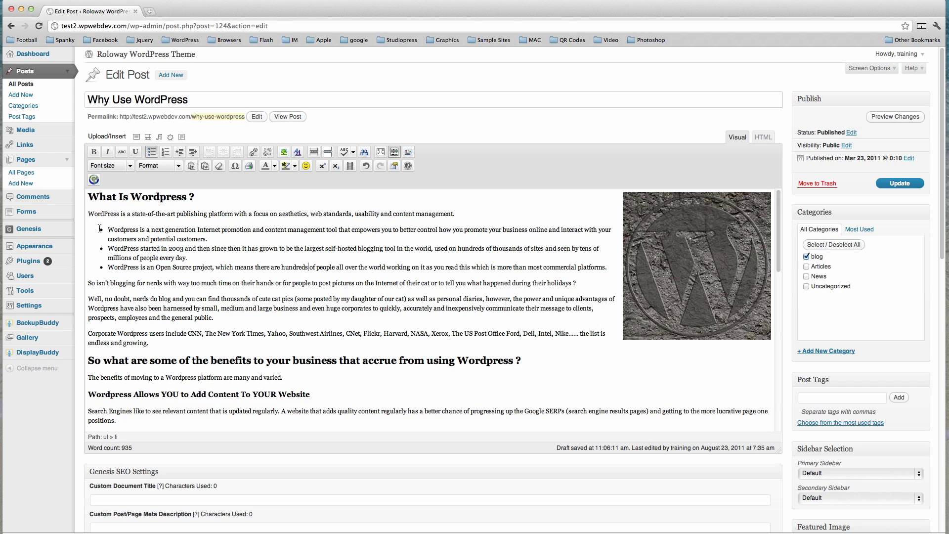
# Undo the bulleted list on the three paragraphs and deselect them.
pyautogui.moveTo(100, 229); pyautogui.dragTo(607, 267)
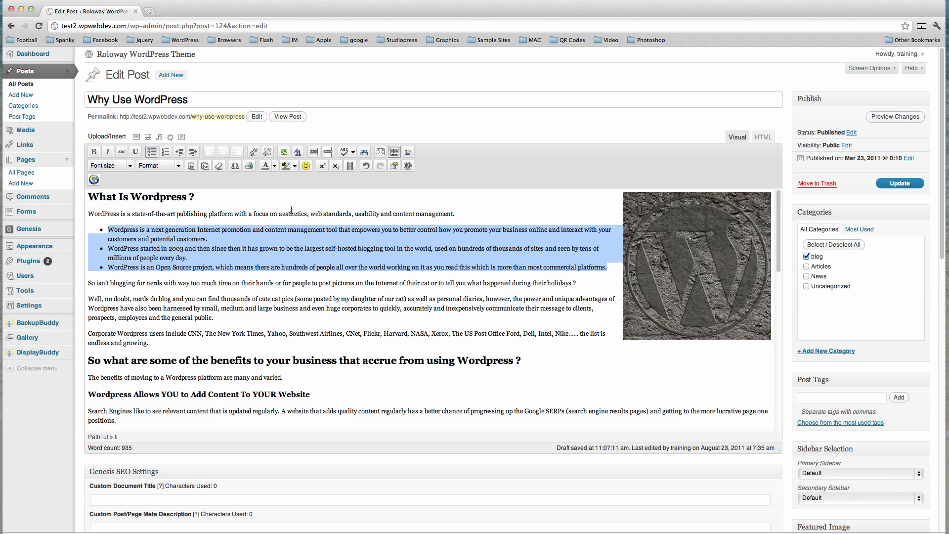
pyautogui.click(366, 166)
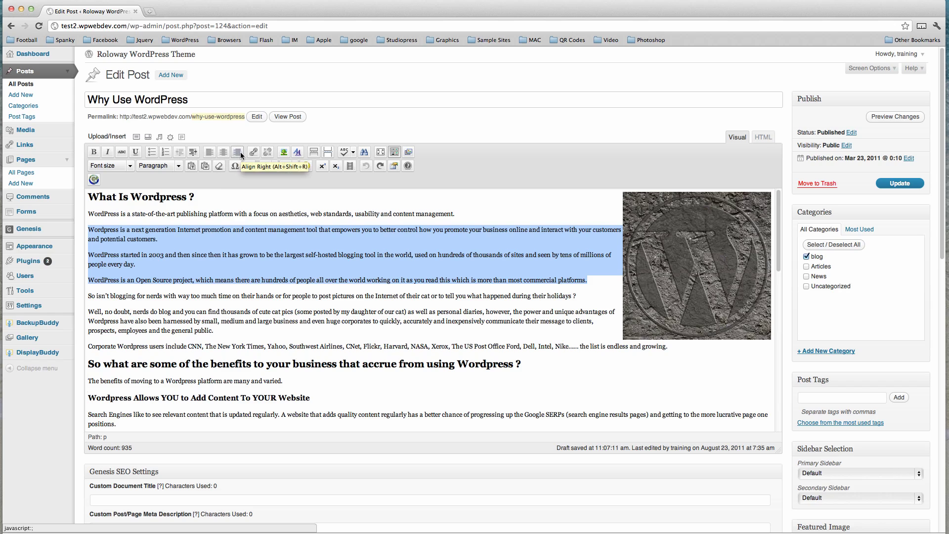
pyautogui.click(244, 305)
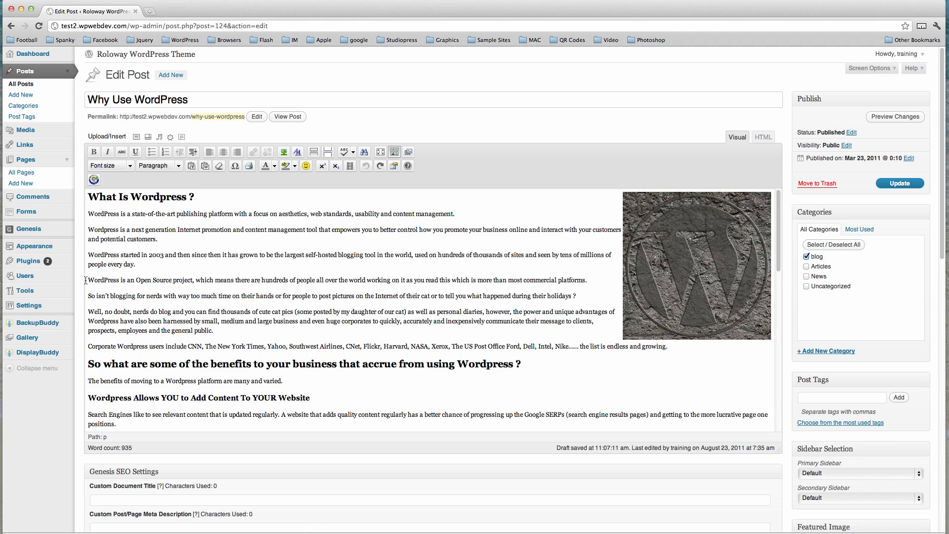
pyautogui.moveTo(88, 279); pyautogui.dragTo(194, 279)
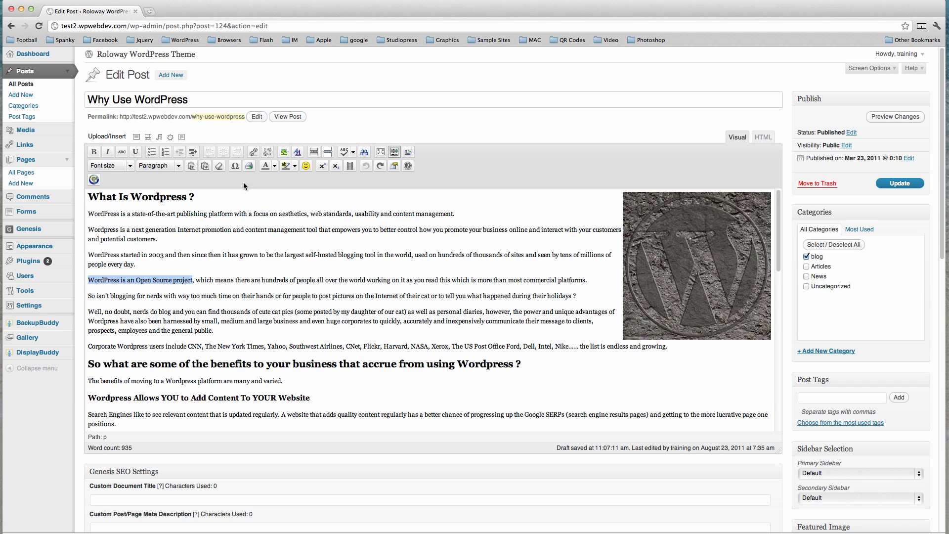
pyautogui.click(253, 152)
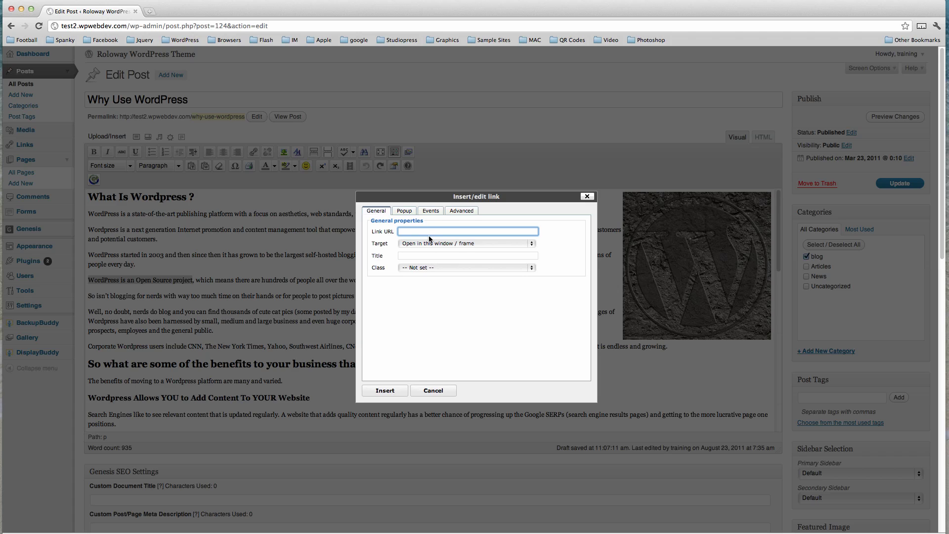
pyautogui.write('http://wordpress.org')
pyautogui.click(482, 243)
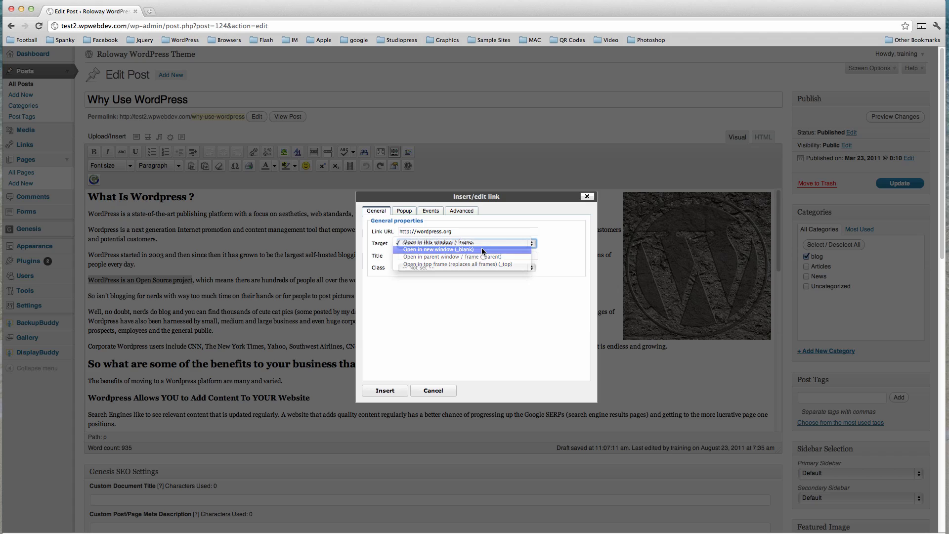
pyautogui.click(481, 250)
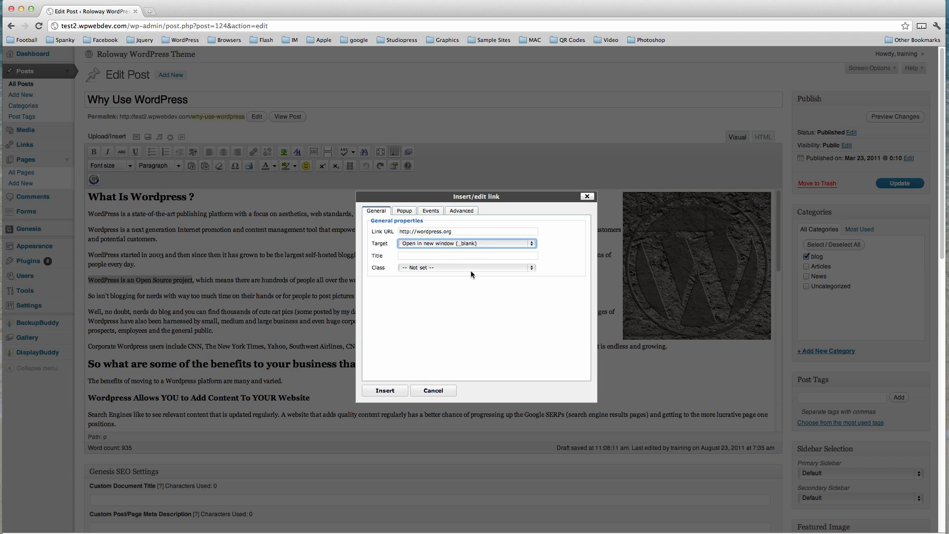
# Examine the link's class choices and its popup, events and advanced properties, leaving the class not set.
pyautogui.click(469, 269)
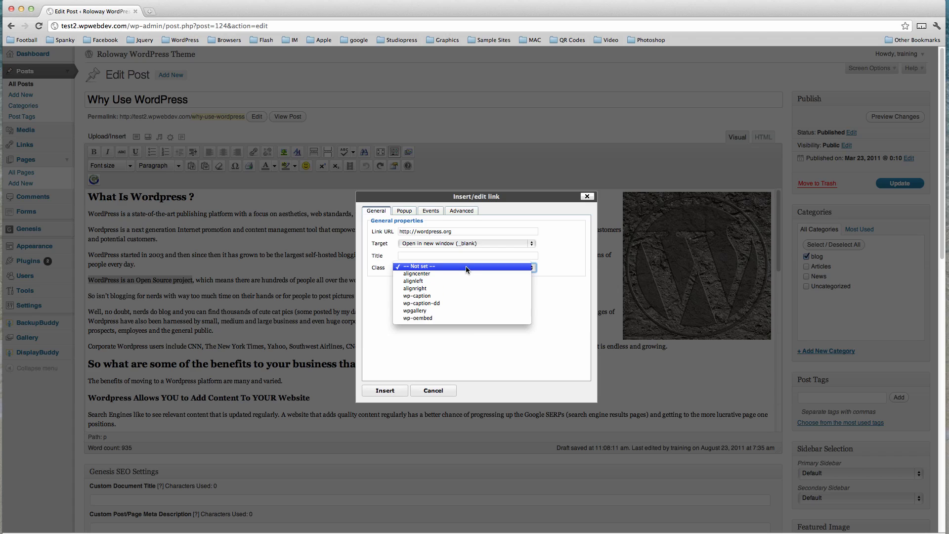
pyautogui.click(465, 266)
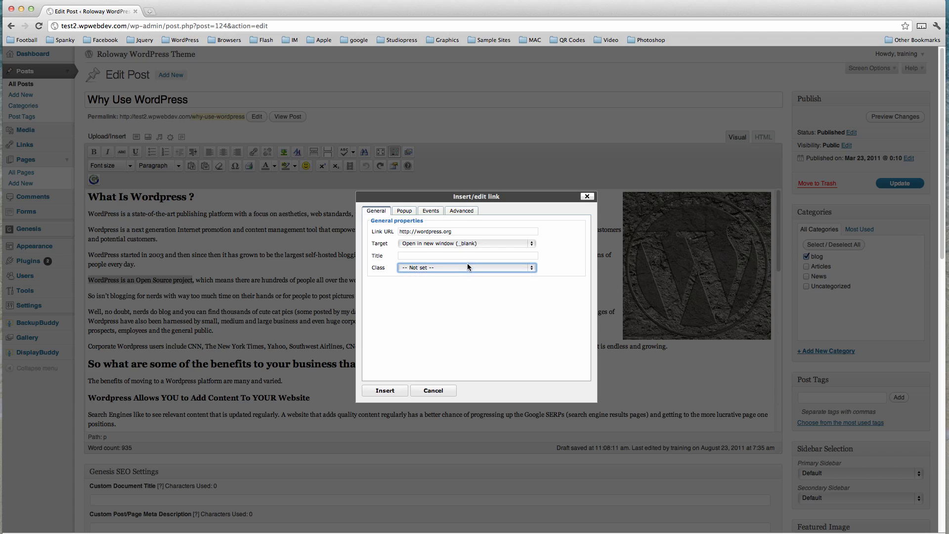
pyautogui.click(409, 213)
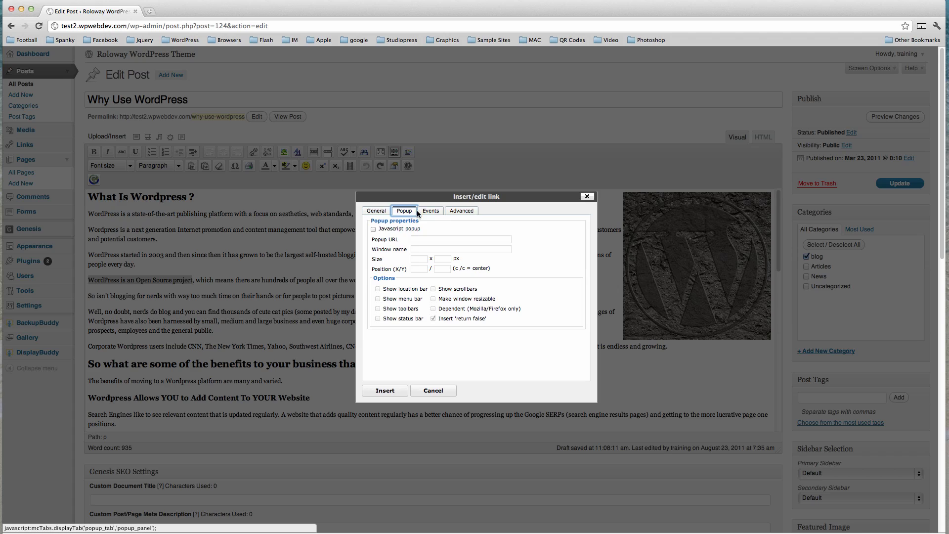
pyautogui.click(430, 210)
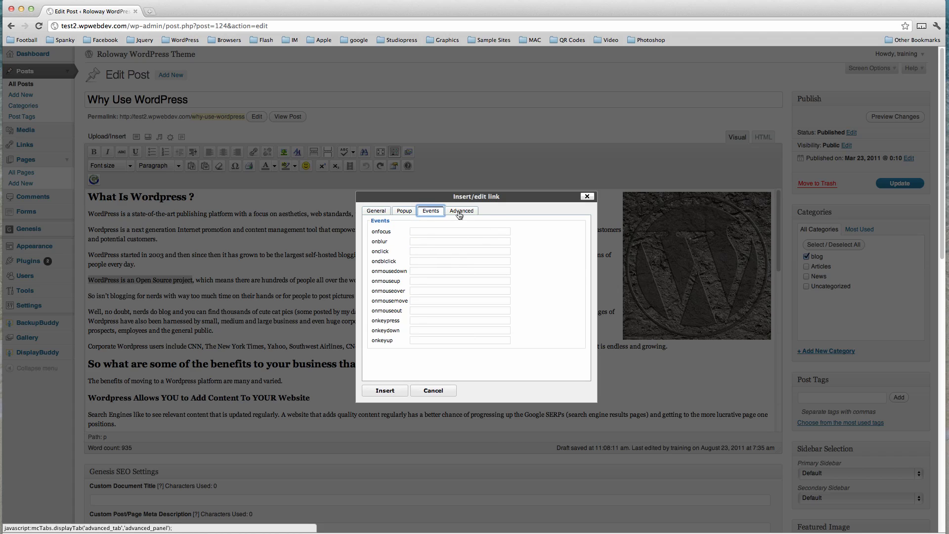
pyautogui.click(462, 211)
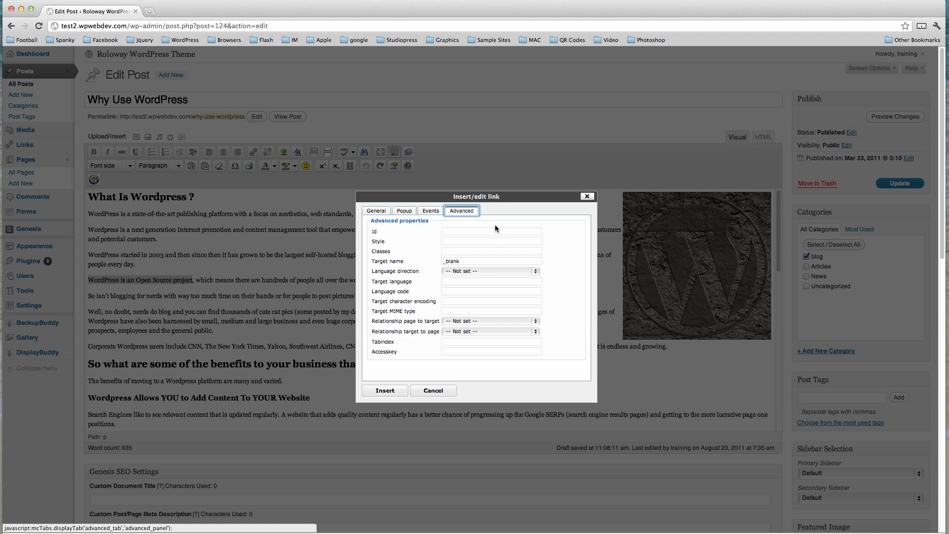
pyautogui.click(374, 211)
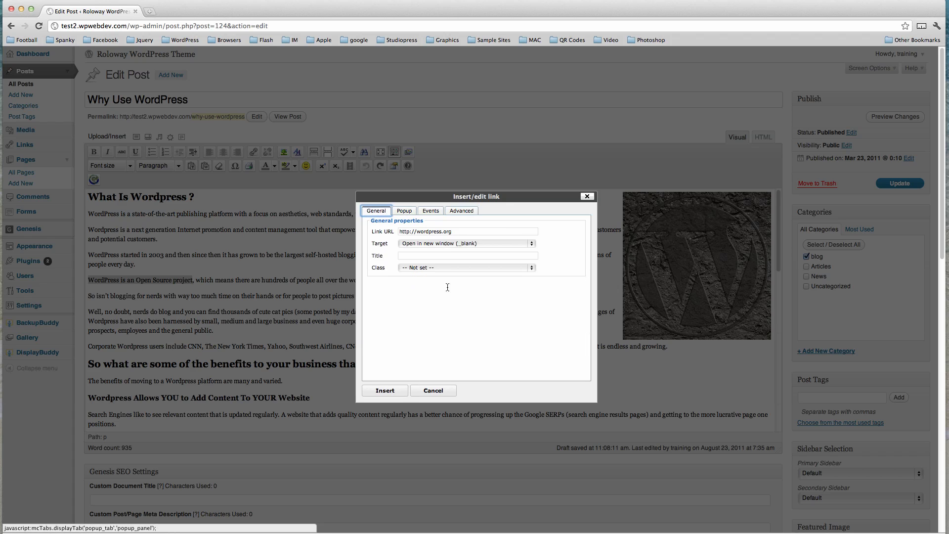
# Insert the configured link and place the cursor inside the linked phrase.
pyautogui.click(385, 391)
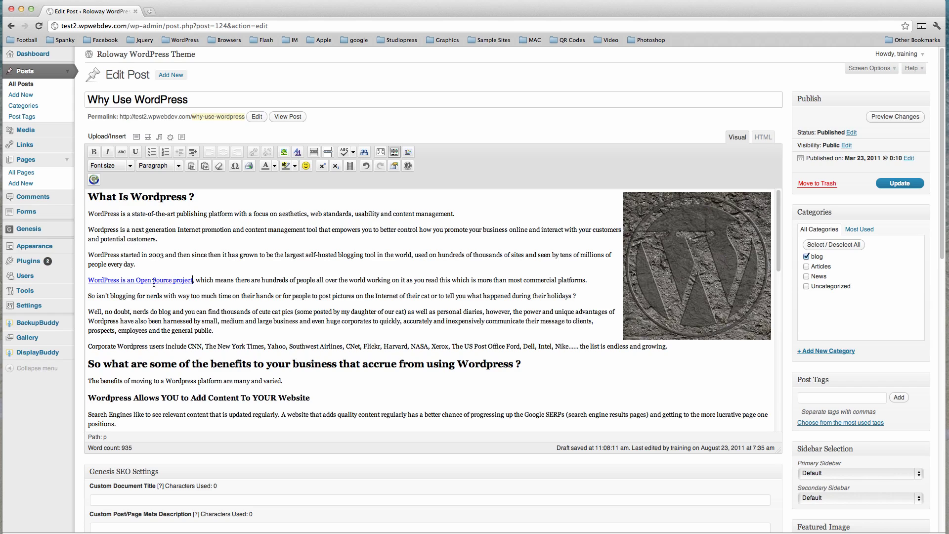
pyautogui.click(146, 280)
# Look at the spellchecker's language options and the Paste from Word dialog, closing both without making changes.
pyautogui.click(353, 154)
pyautogui.click(353, 152)
pyautogui.click(204, 166)
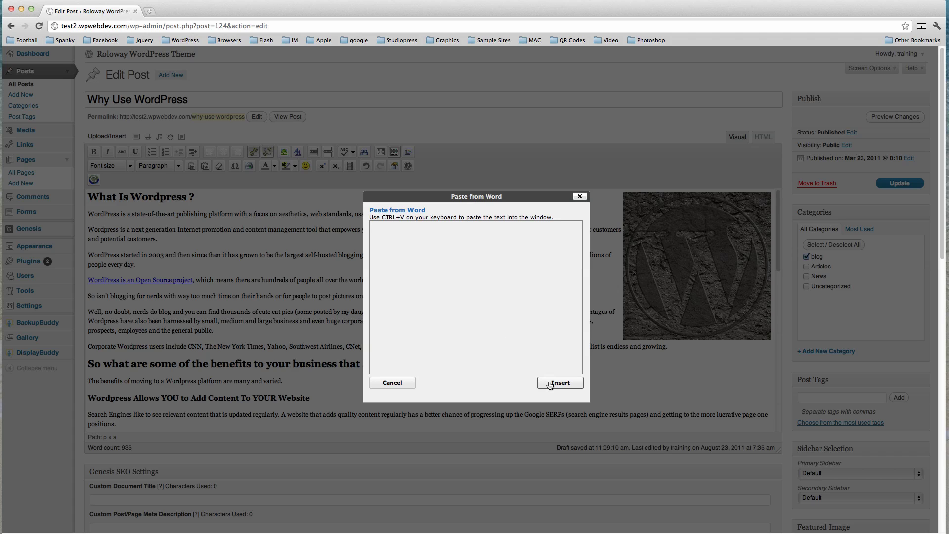
pyautogui.click(579, 197)
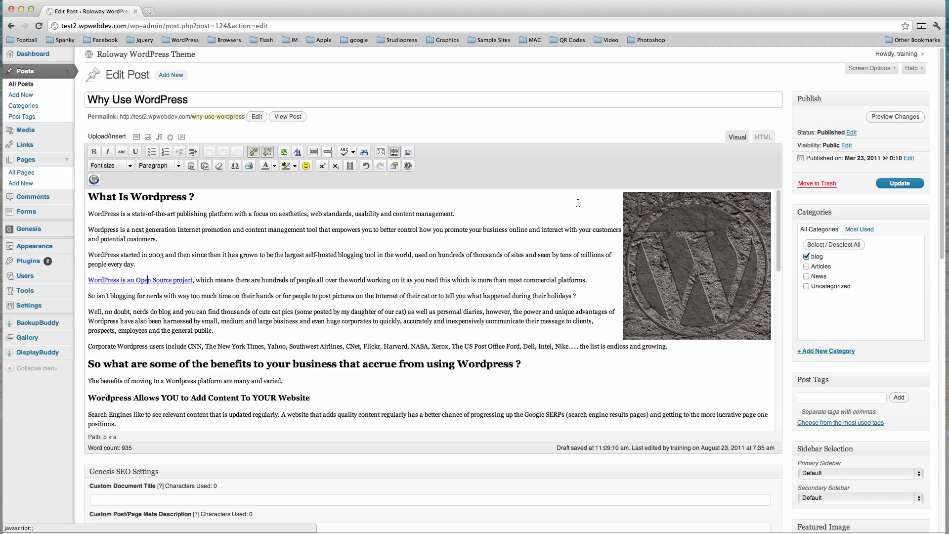